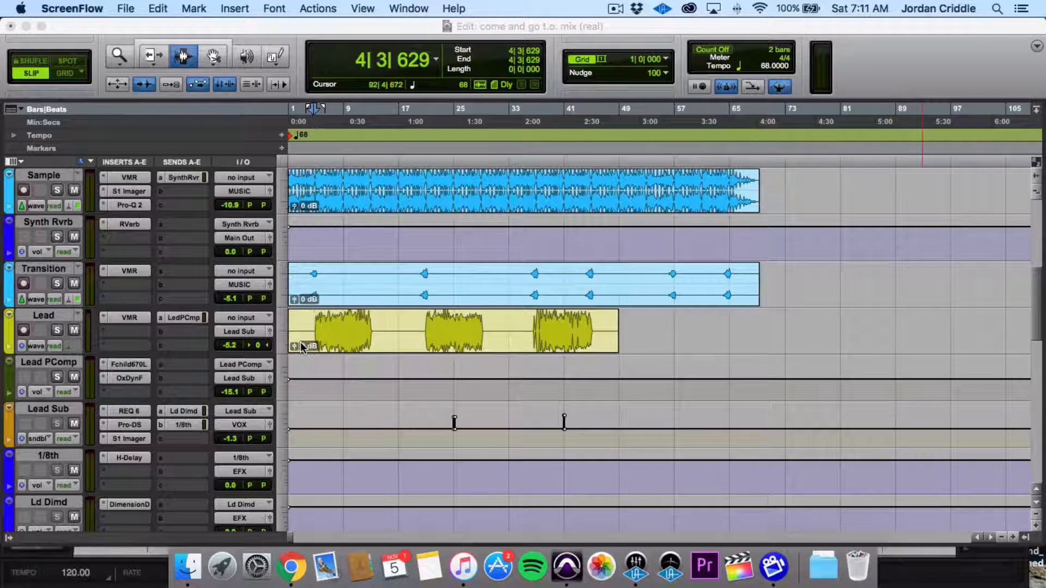
- Play the mix from about bar 4, just before the first Lead vocal section
left_click(322, 328)
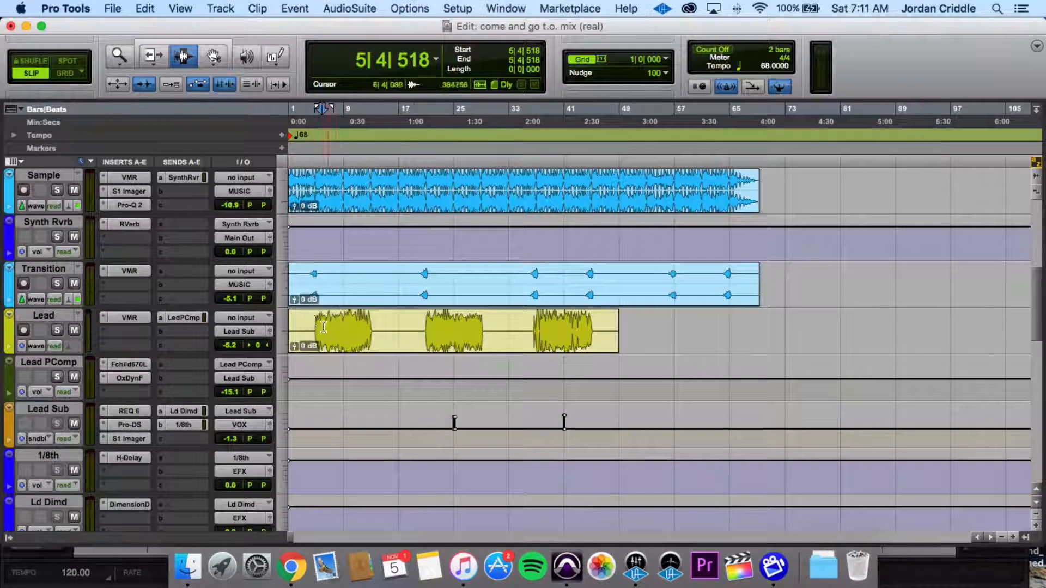
left_click(314, 338)
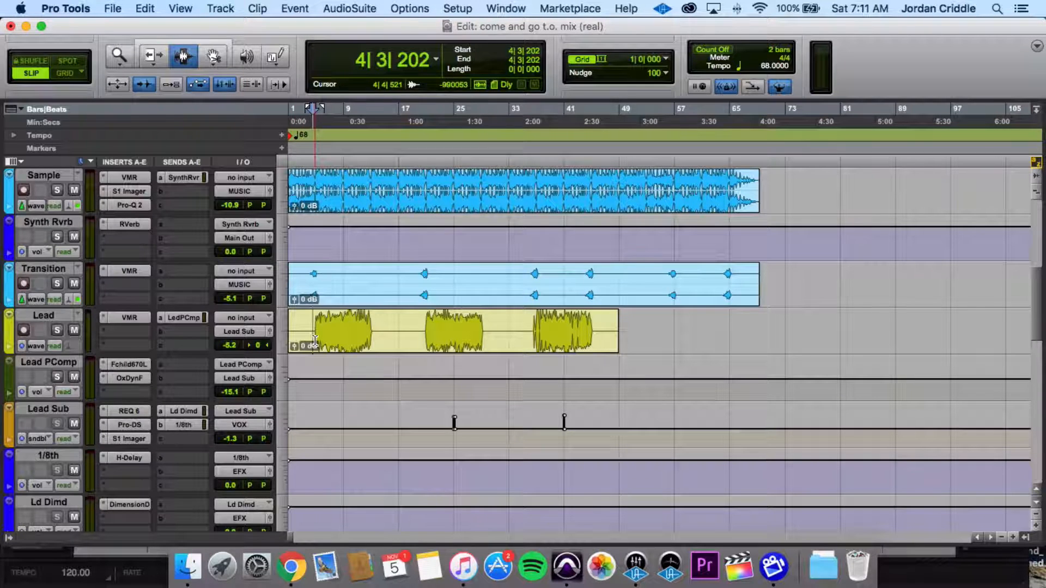
key("space")
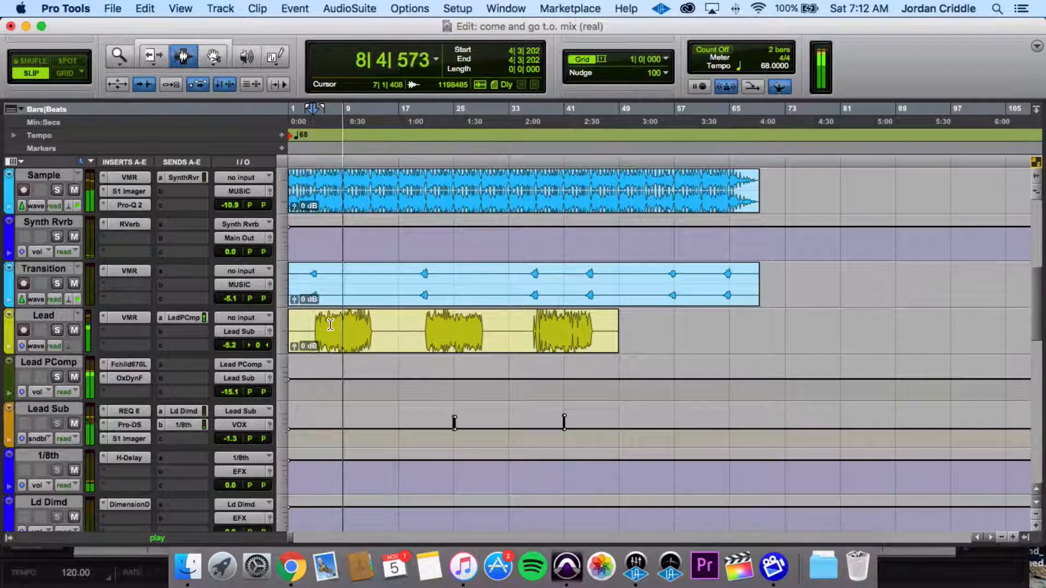
key("space")
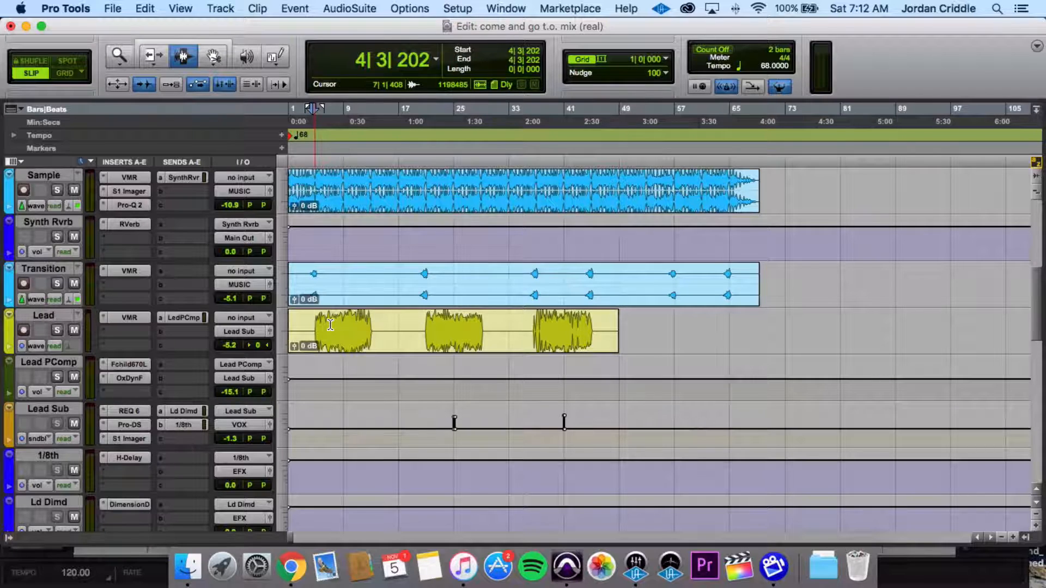
- Open the VMR insert on the Lead track, review its Virtual Channel, equalizer and lift modules, and close it
key("super+bracketright")
key("super+bracketright")
key("super+bracketright")
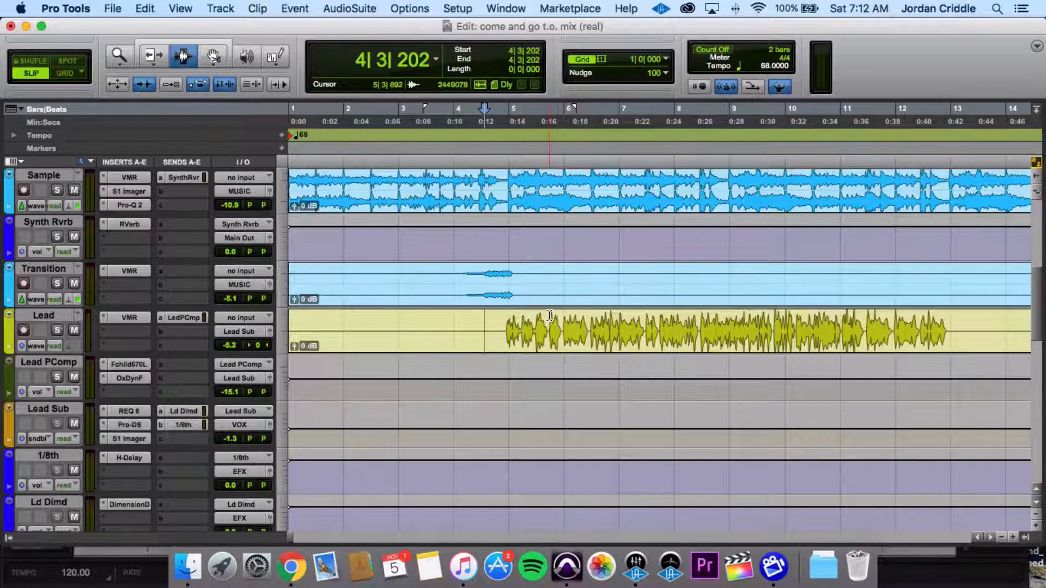
key("super+bracketleft")
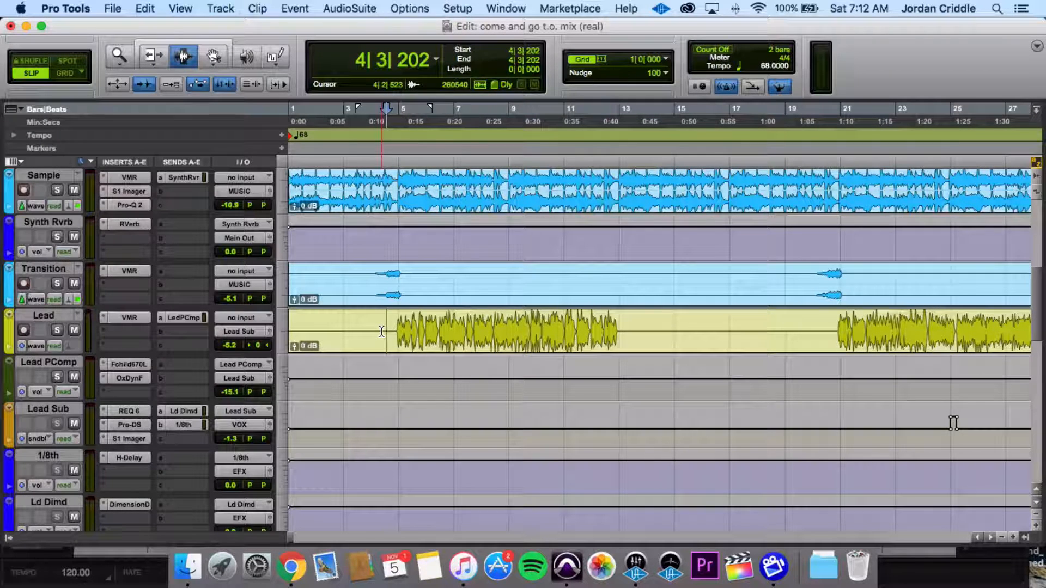
left_click(130, 318)
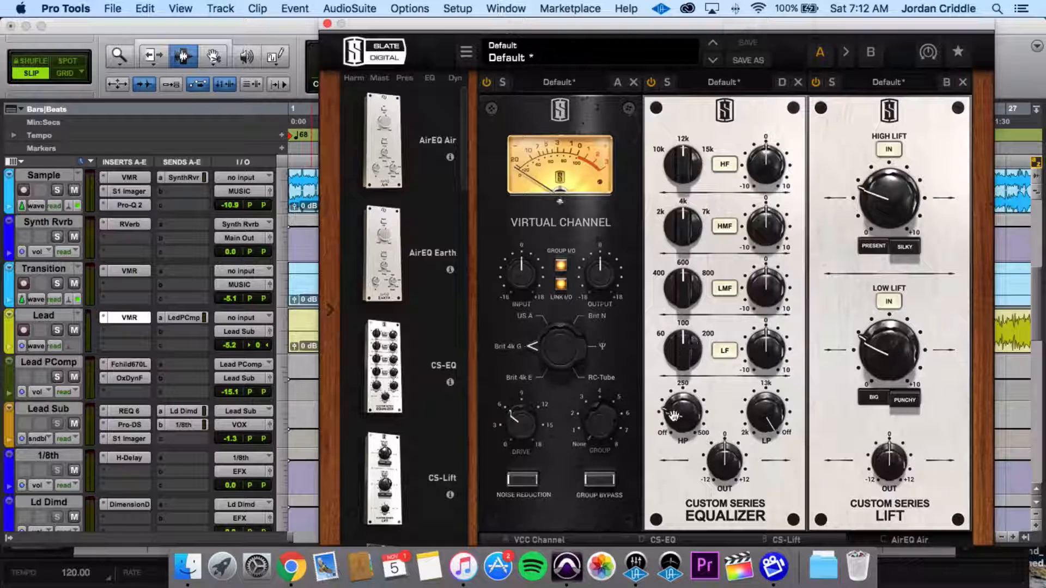
left_click_drag(676, 412, 675, 415)
mouse_move(670, 421)
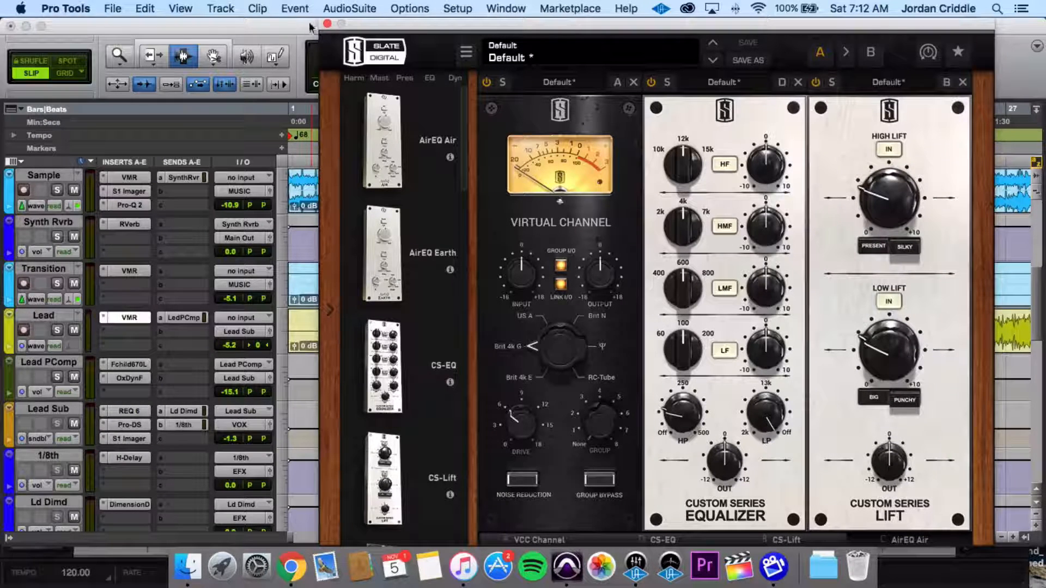
left_click(326, 24)
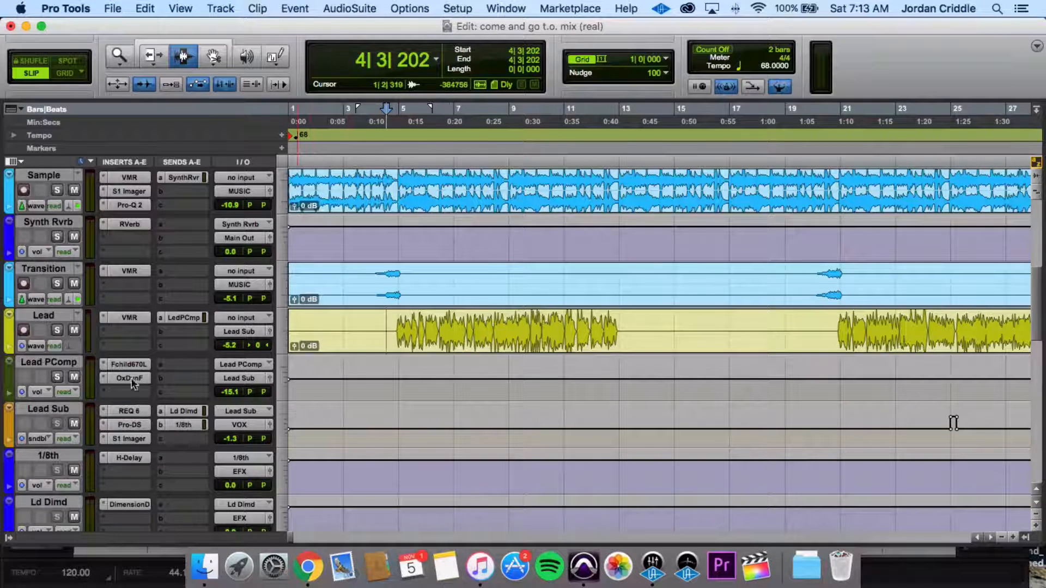
- Show the Lead track's send to Lead PComp, solo and unsolo the Lead PComp track, and select it
left_click(175, 318)
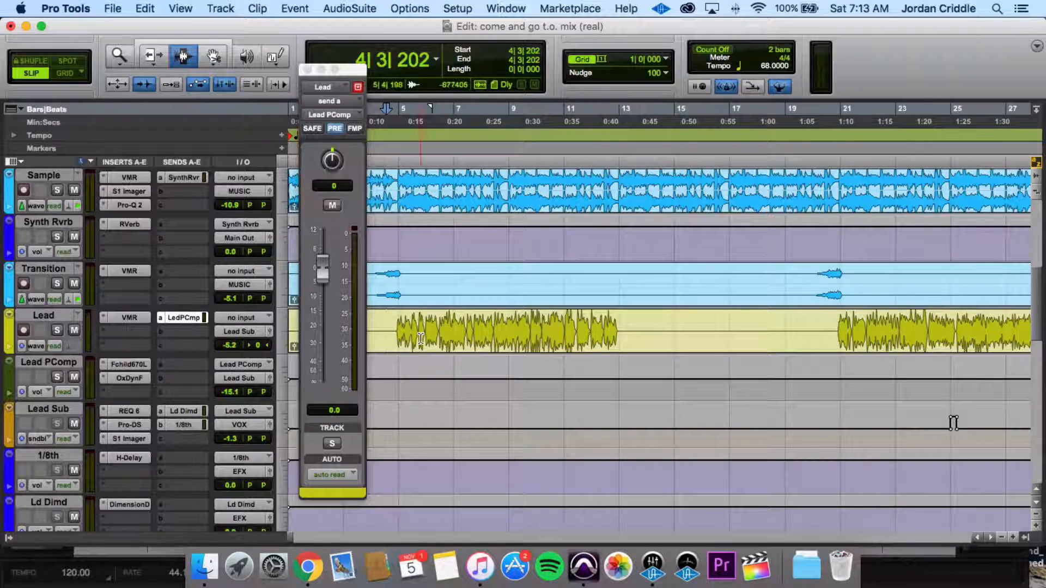
left_click(58, 375)
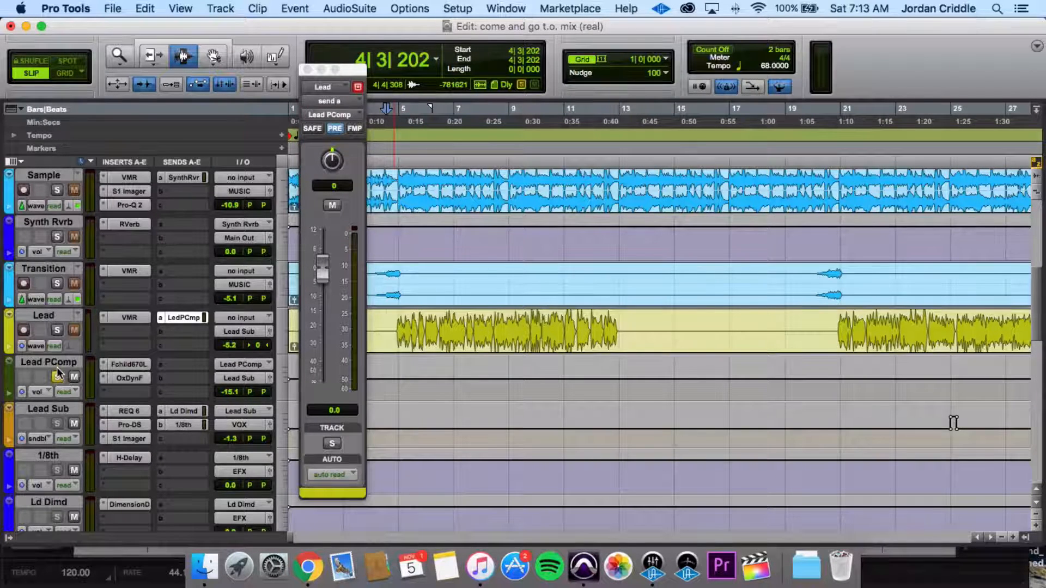
left_click(58, 375)
left_click(55, 362)
left_click(156, 333)
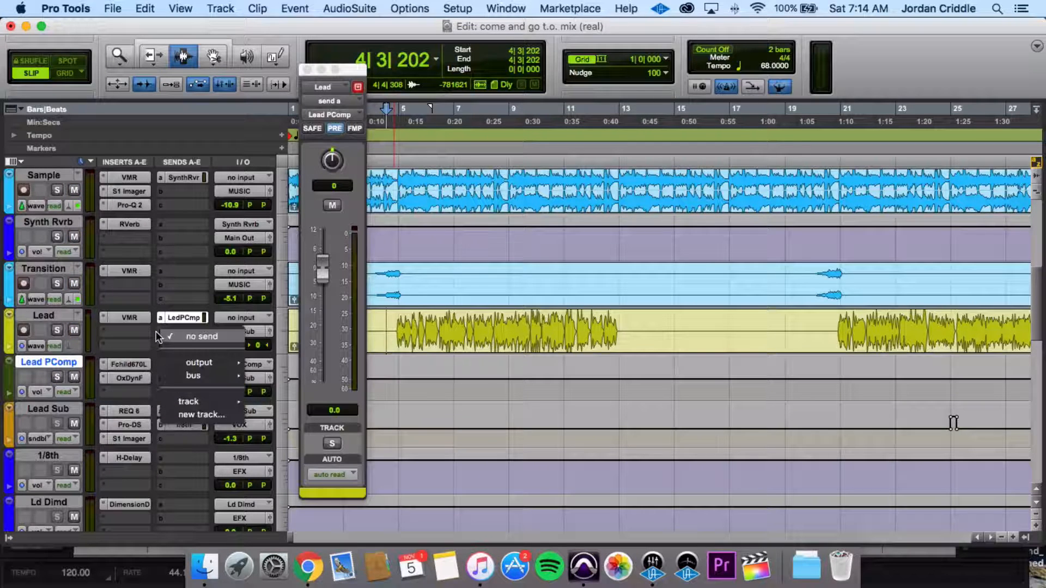
left_click(189, 415)
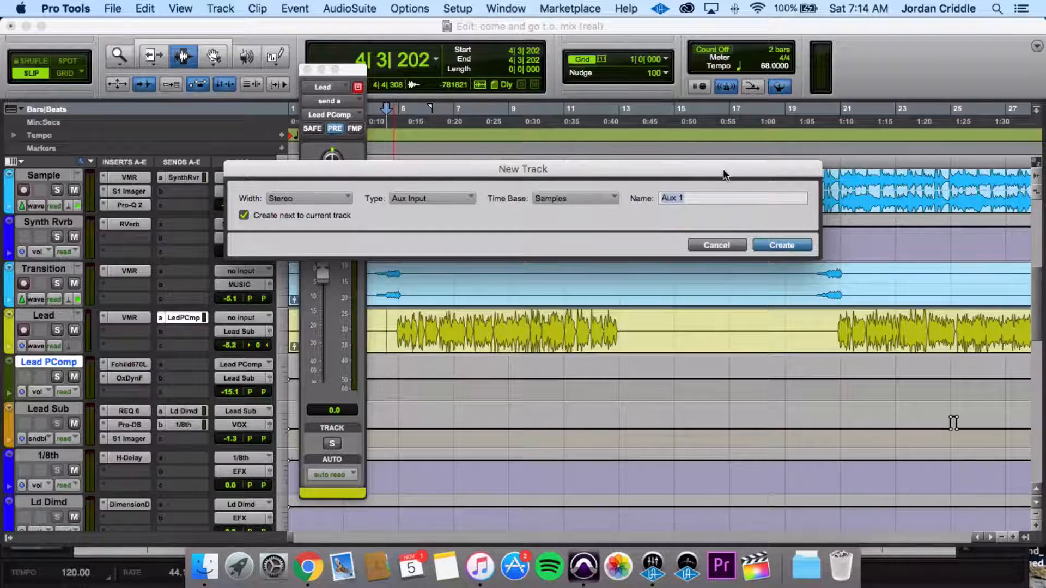
type("p comp")
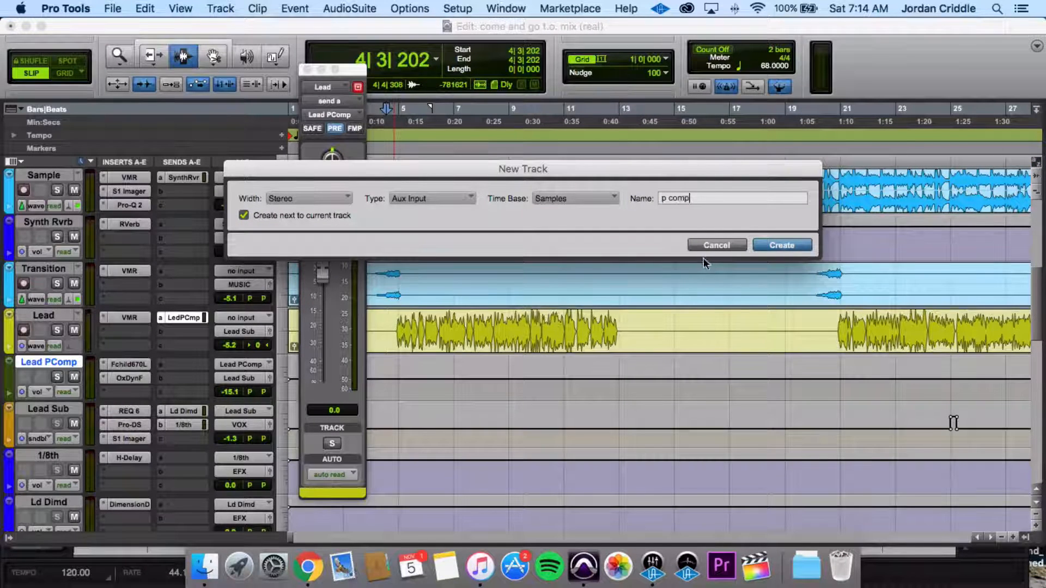
left_click(715, 246)
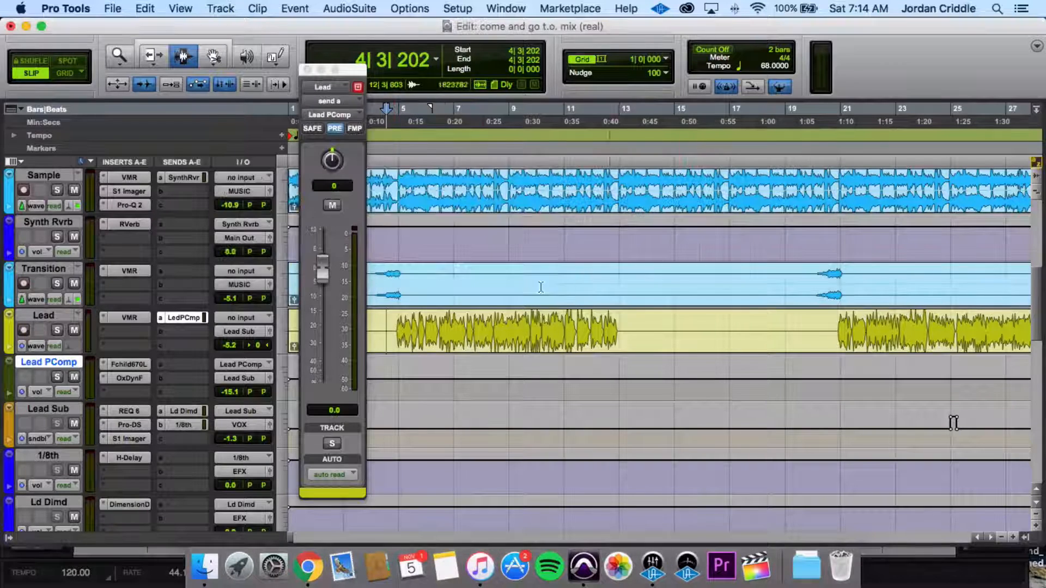
- Select the Lead, Lead PComp and Lead Sub tracks one after another to follow the vocal routing
left_click(45, 318)
left_click(48, 364)
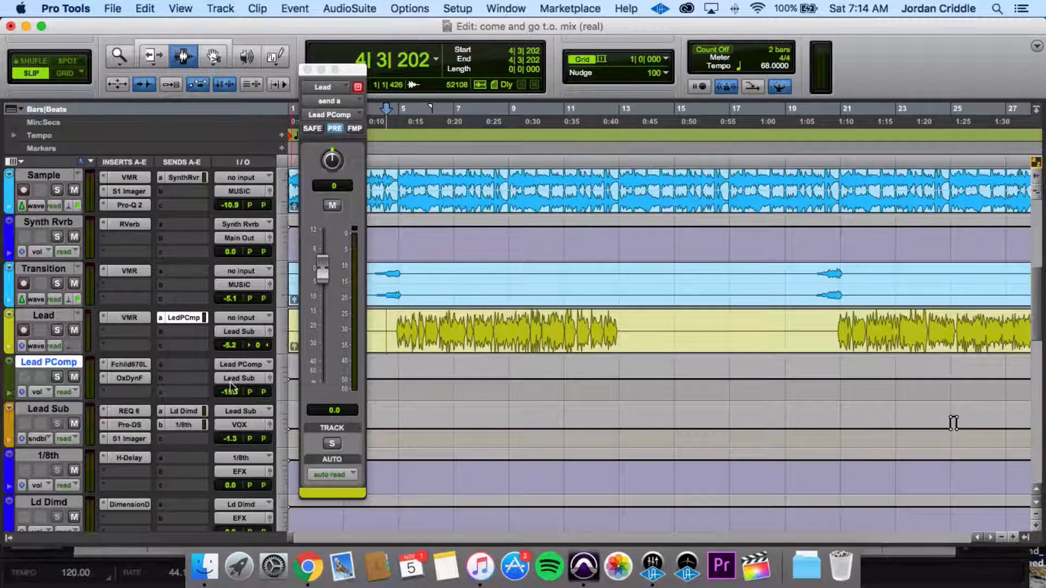
left_click(44, 413)
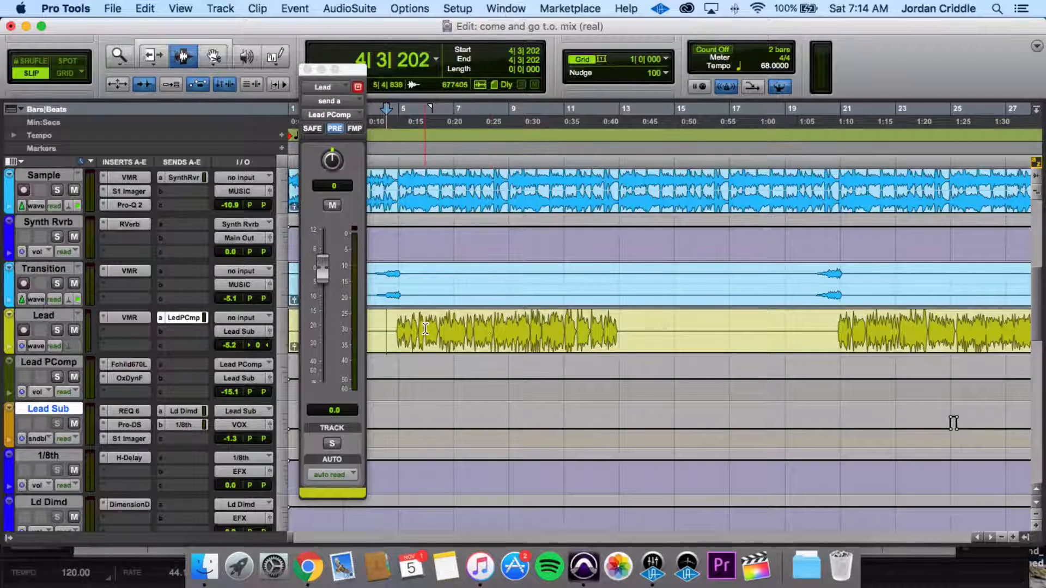
- Solo Lead PComp and play from the start of the first Lead vocal section with its Fairchild 670 compressor open
left_click(398, 335)
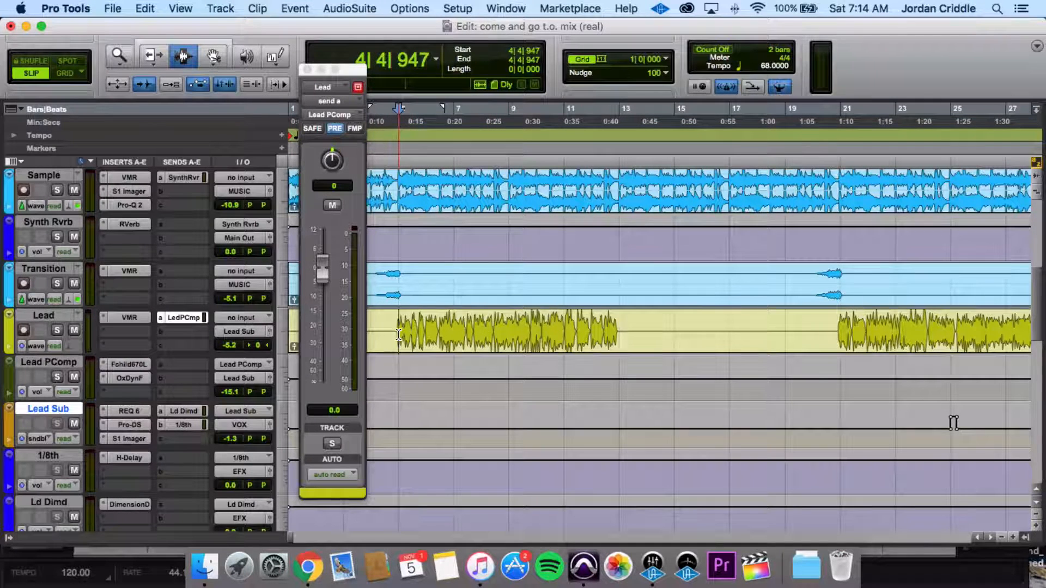
left_click(81, 362)
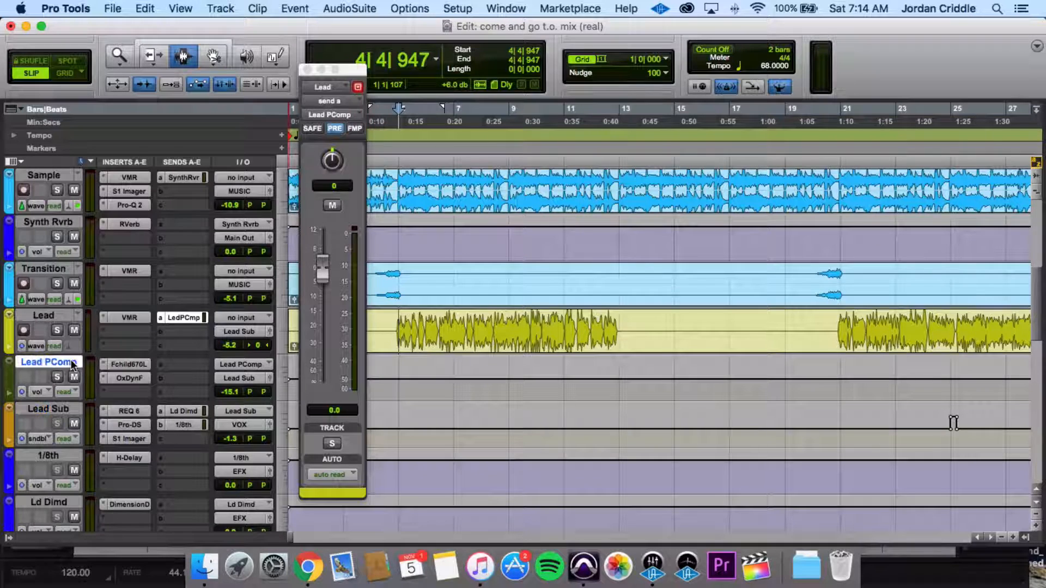
left_click(122, 364)
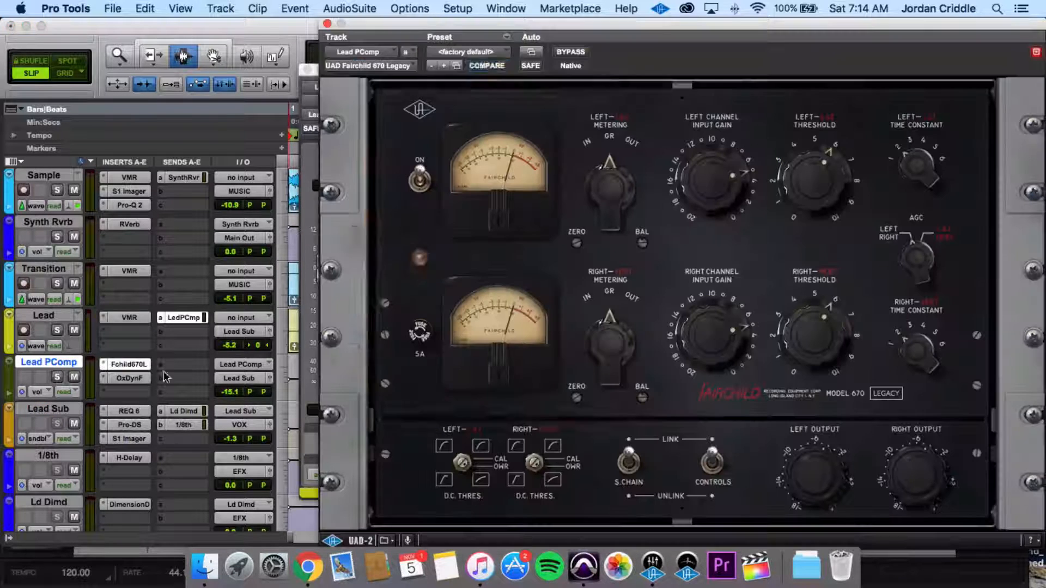
left_click(61, 378)
key("space")
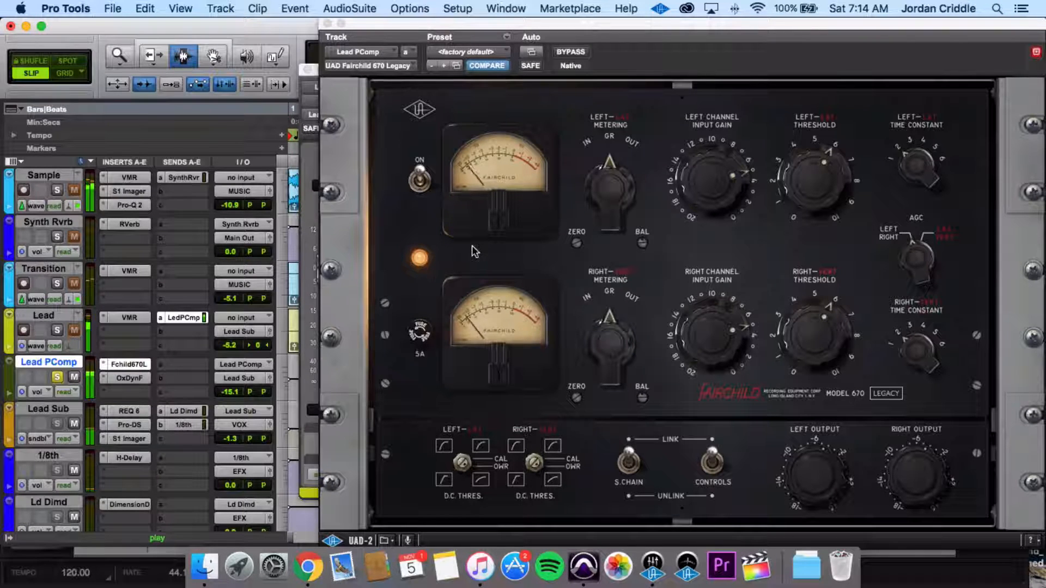
- Examine Oxford Dynamics on Lead PComp during playback, show its Warmth settings, and close the plug-in
left_click(121, 379)
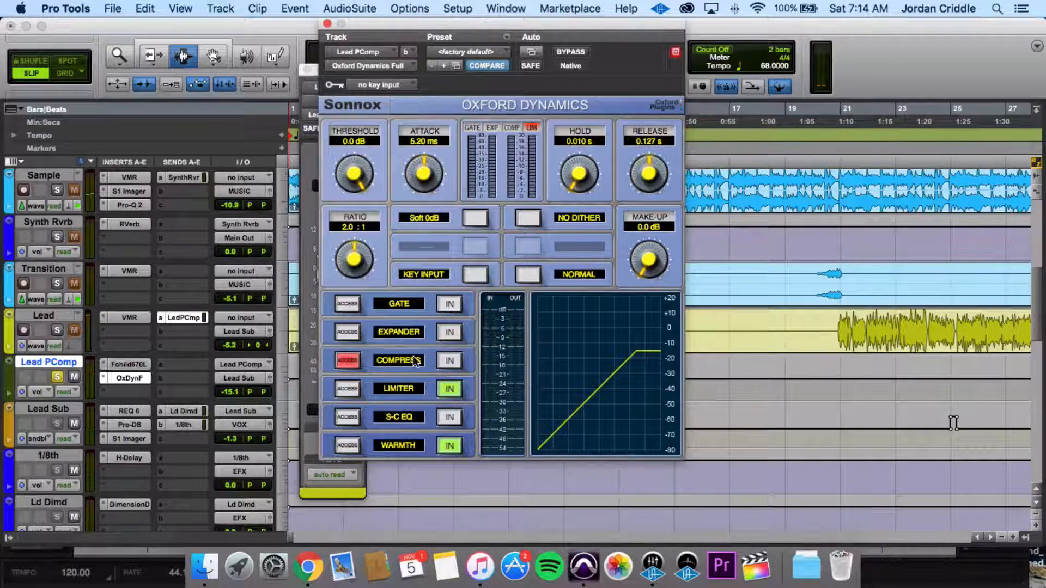
key("space")
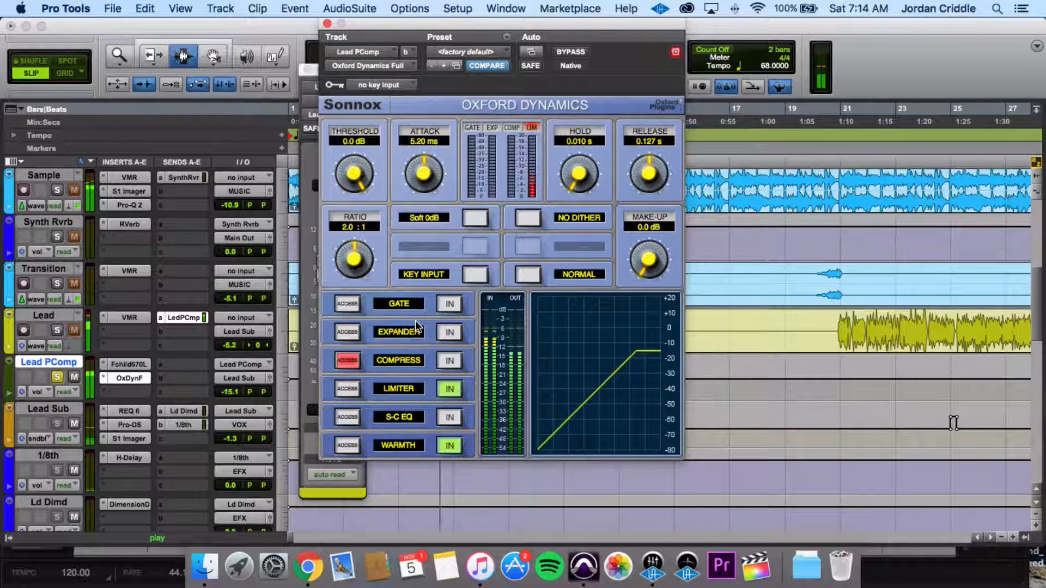
left_click(348, 446)
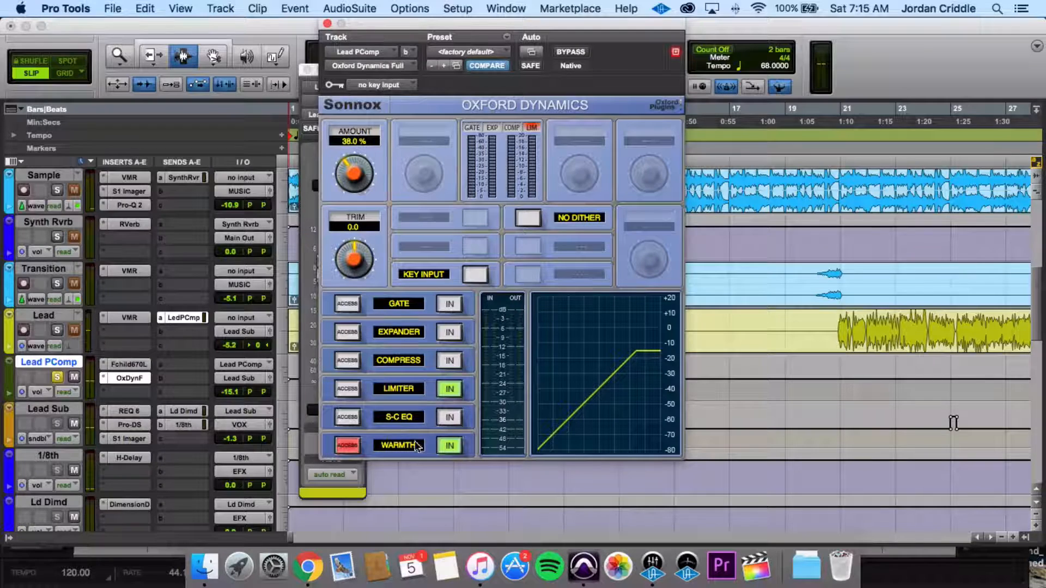
left_click(327, 24)
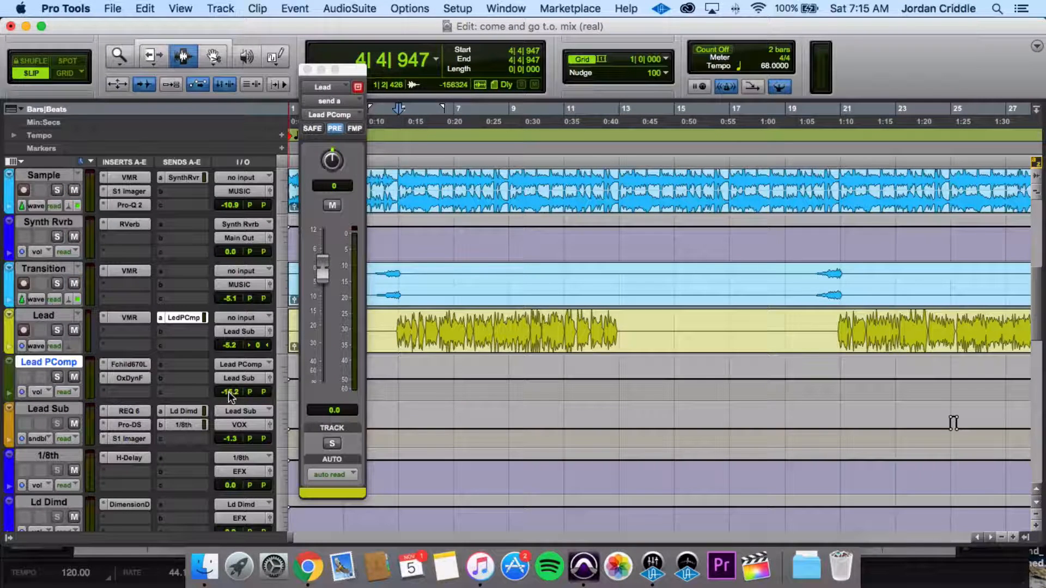
- Lower the Lead PComp volume to -∞, and bypass all Lead Sub inserts and mute its Ld Dimd and 1/8th sends
left_click_drag(229, 392, 228, 444)
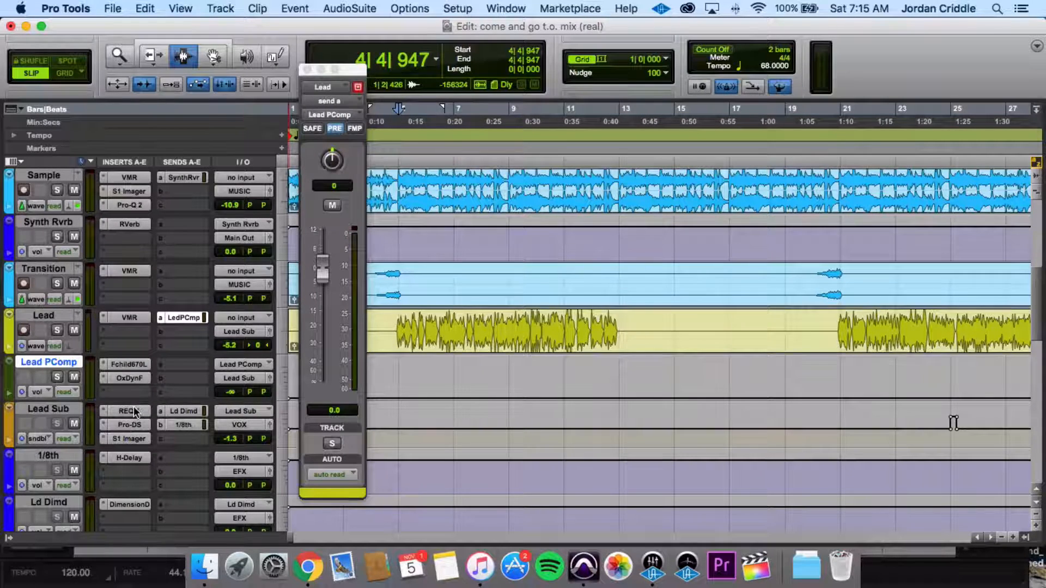
key("super+equal")
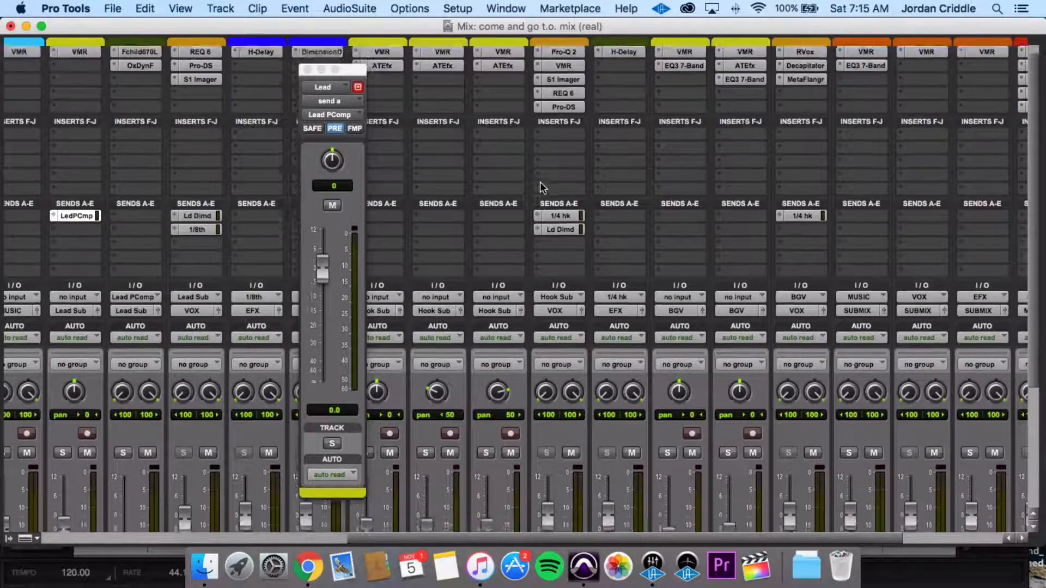
scroll(540, 181, "down", 5)
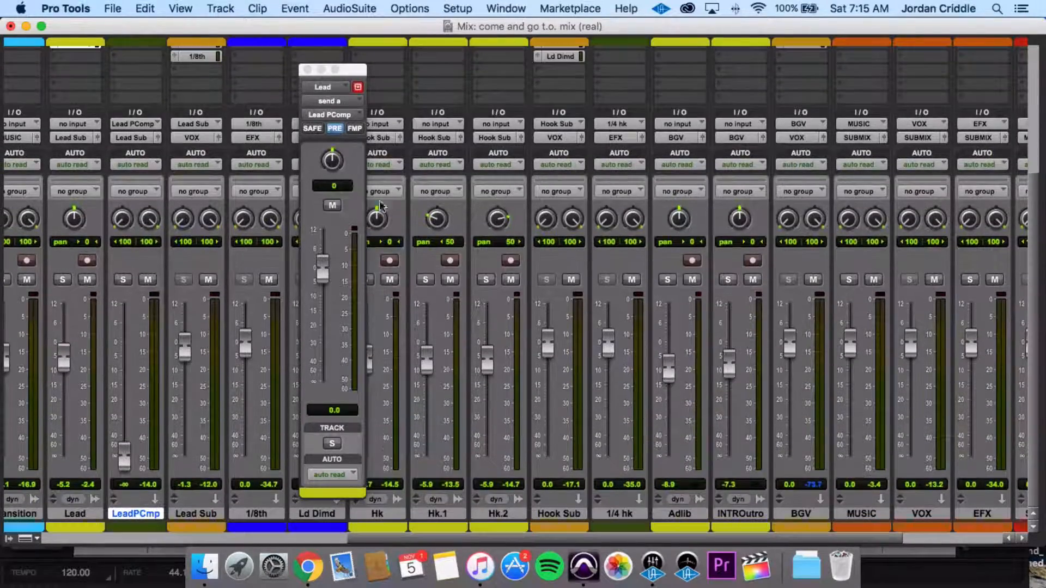
scroll(247, 260, "up", 5)
left_click(211, 90)
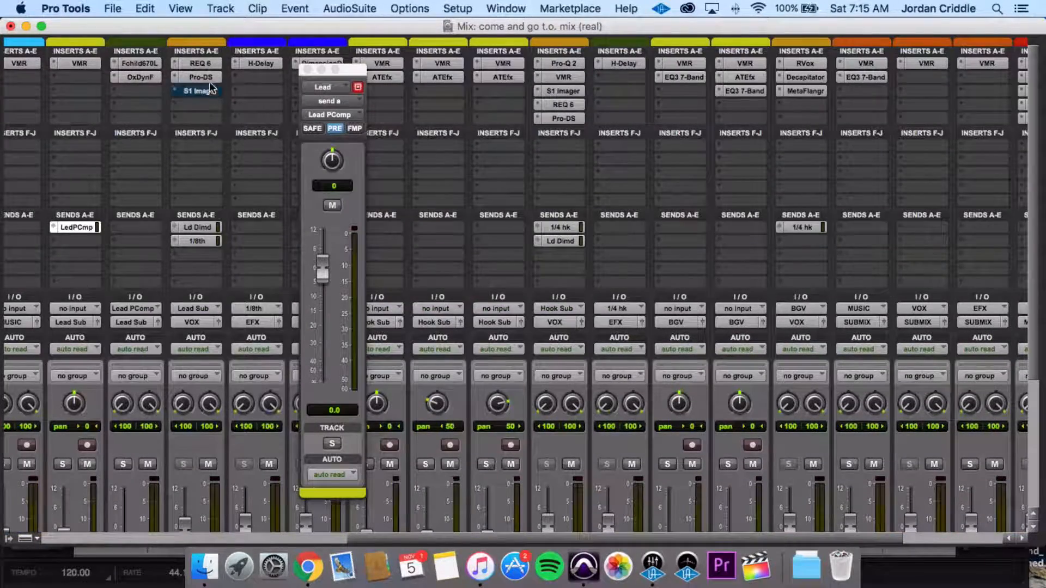
left_click(207, 62, "shift")
key("super+equal")
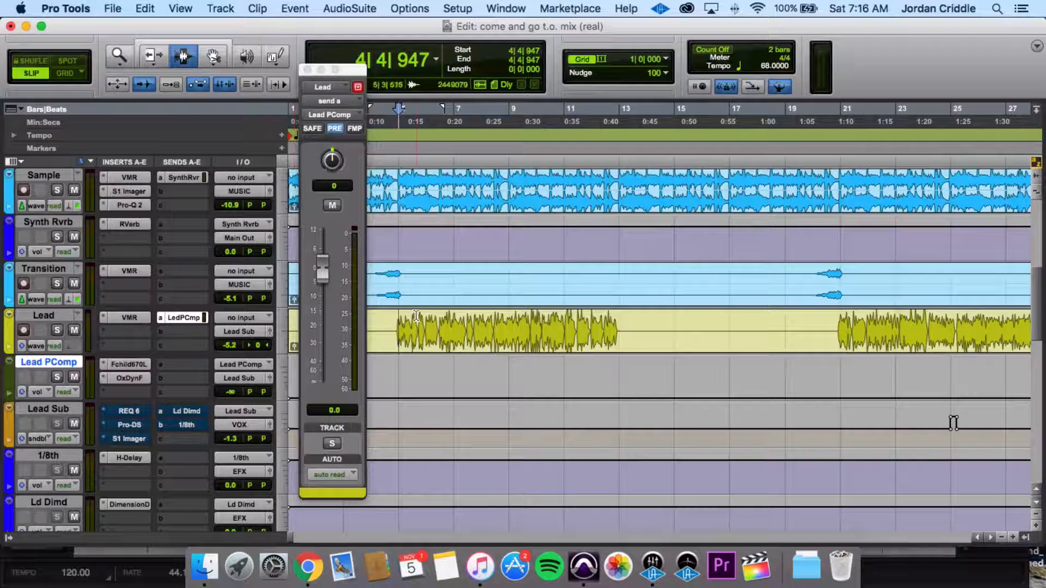
- Play the first Lead vocal section and raise the Lead PComp volume to -15.2 dB during playback
key("space")
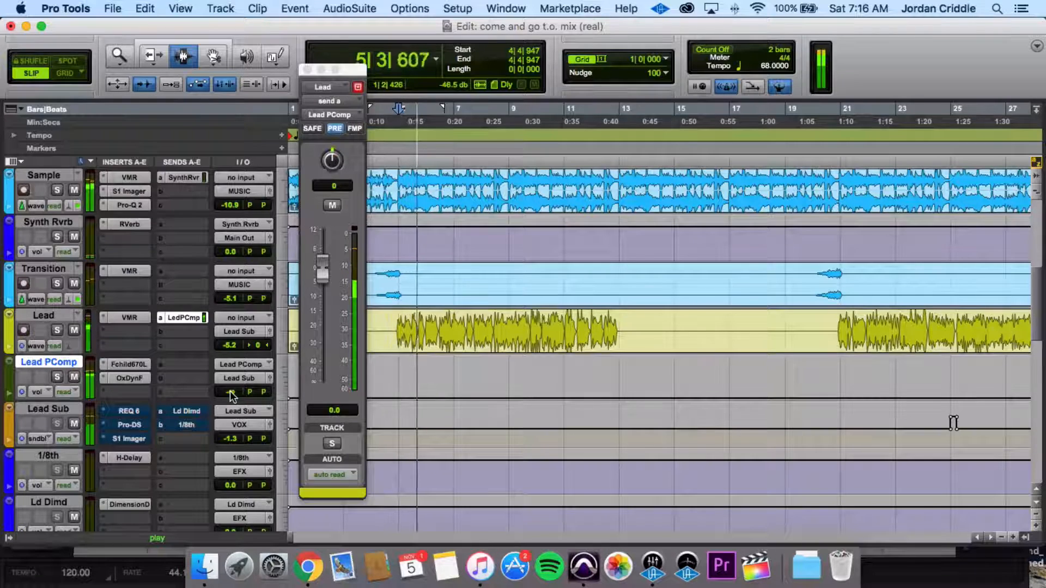
key("space")
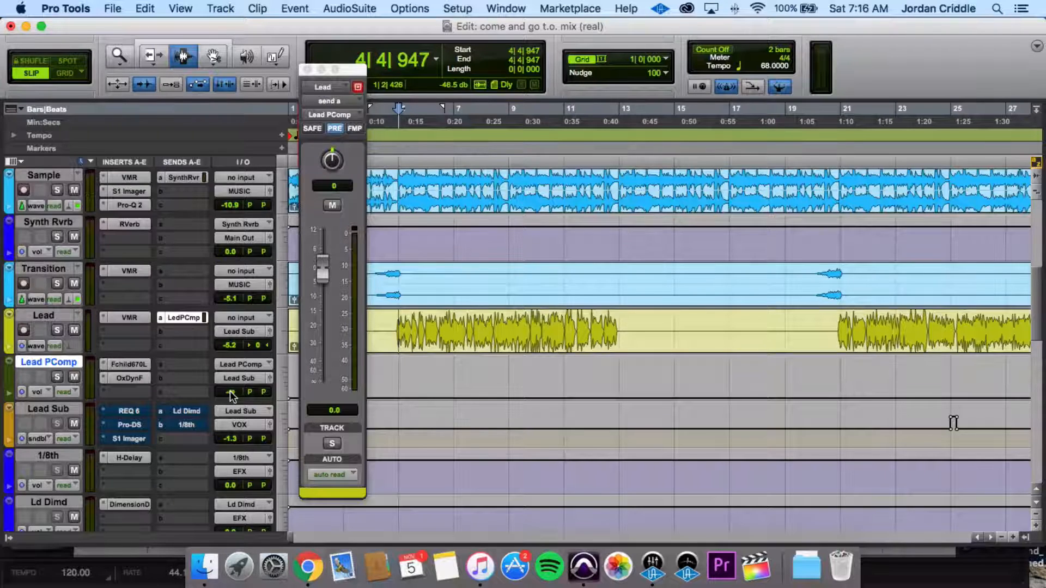
key("space")
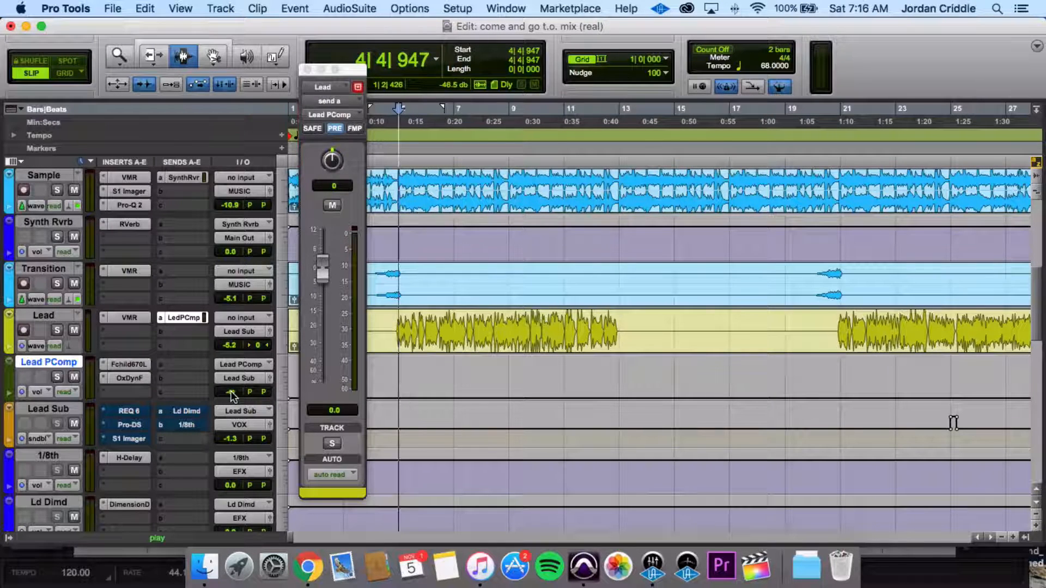
left_click(231, 392)
left_click_drag(232, 387, 231, 365)
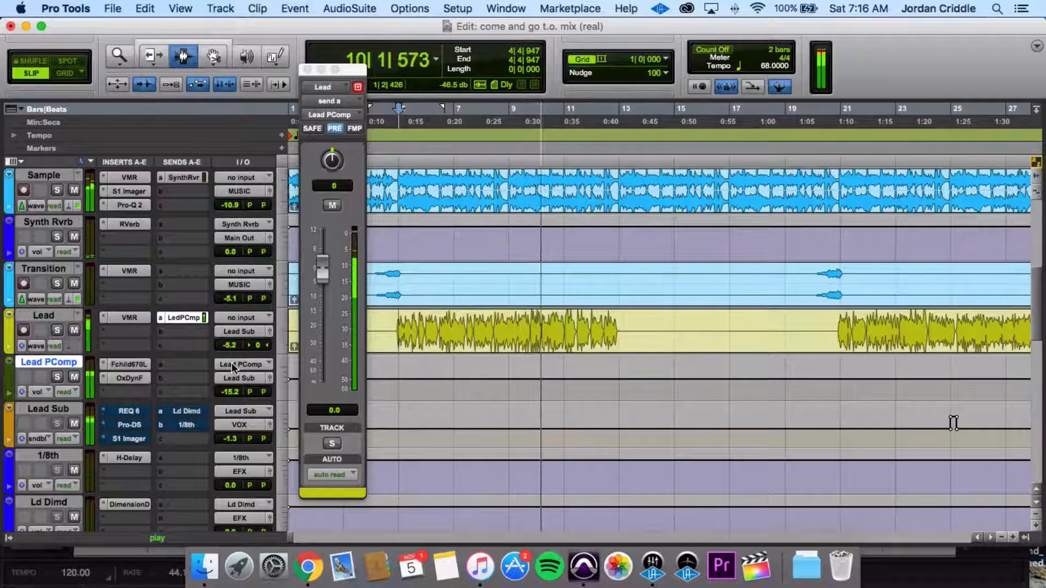
key("space")
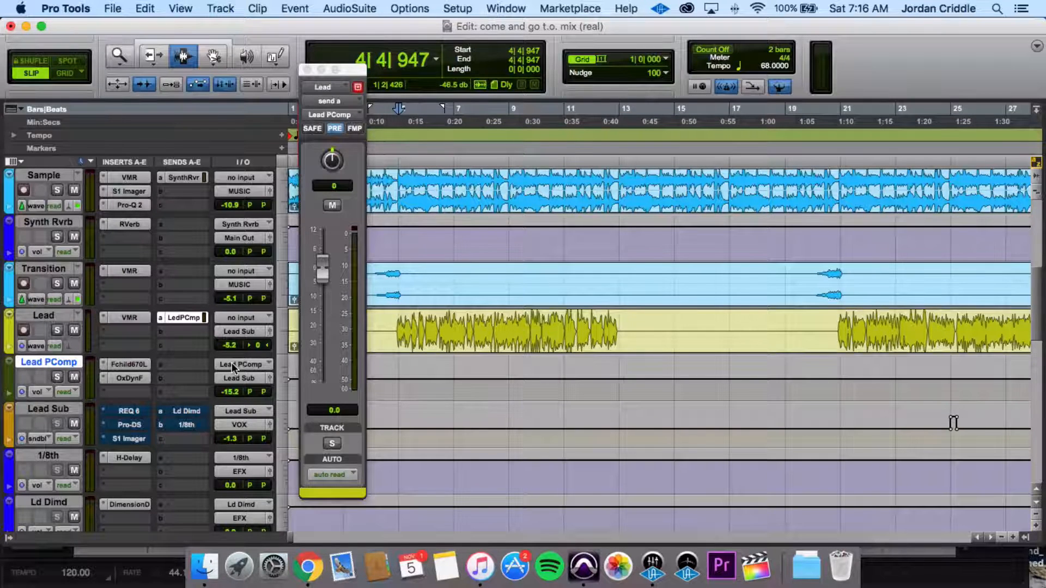
- Re-enable the REQ 6, Pro-DS and S1 Imager inserts and both sends on Lead Sub, checking the REQ 6 curve
left_click(131, 410, "super")
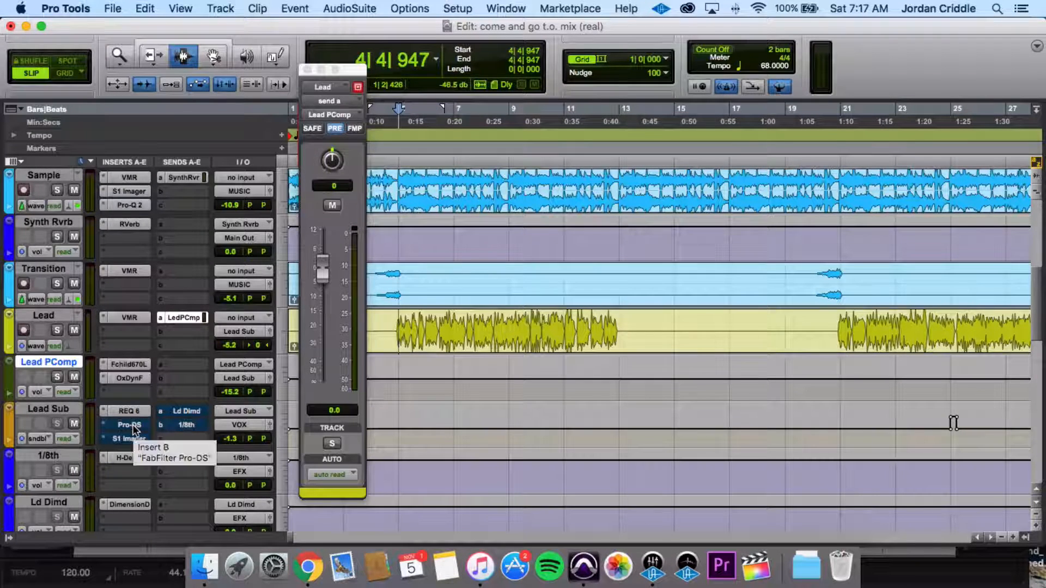
left_click(131, 412)
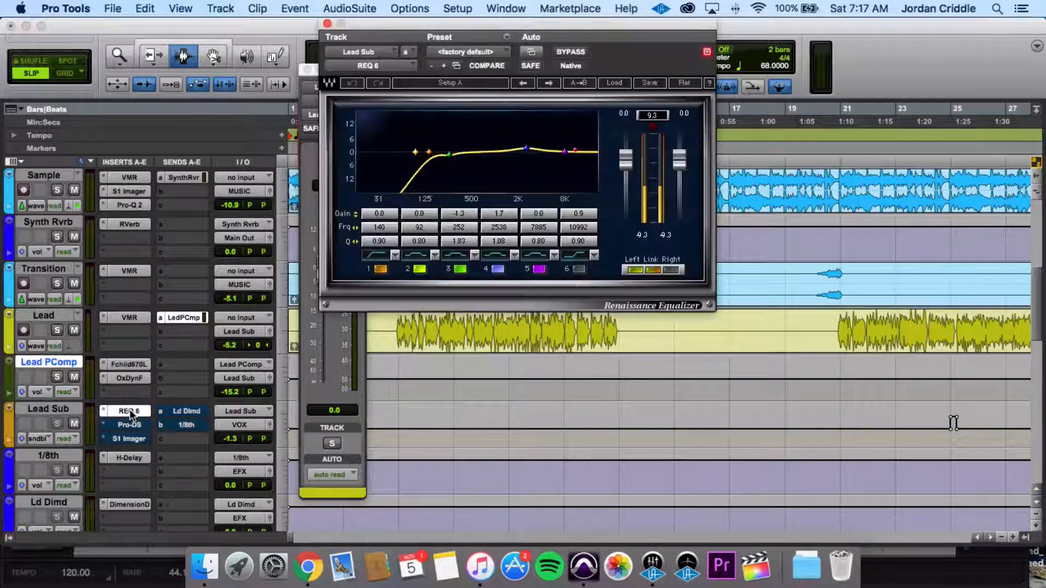
left_click(327, 24)
left_click(125, 425, "super")
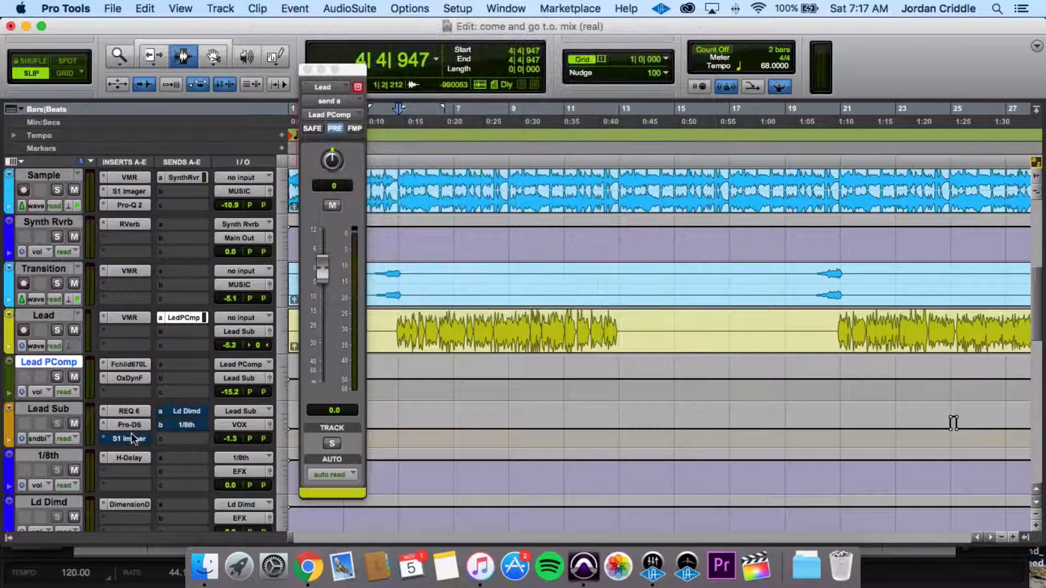
left_click(128, 440, "super")
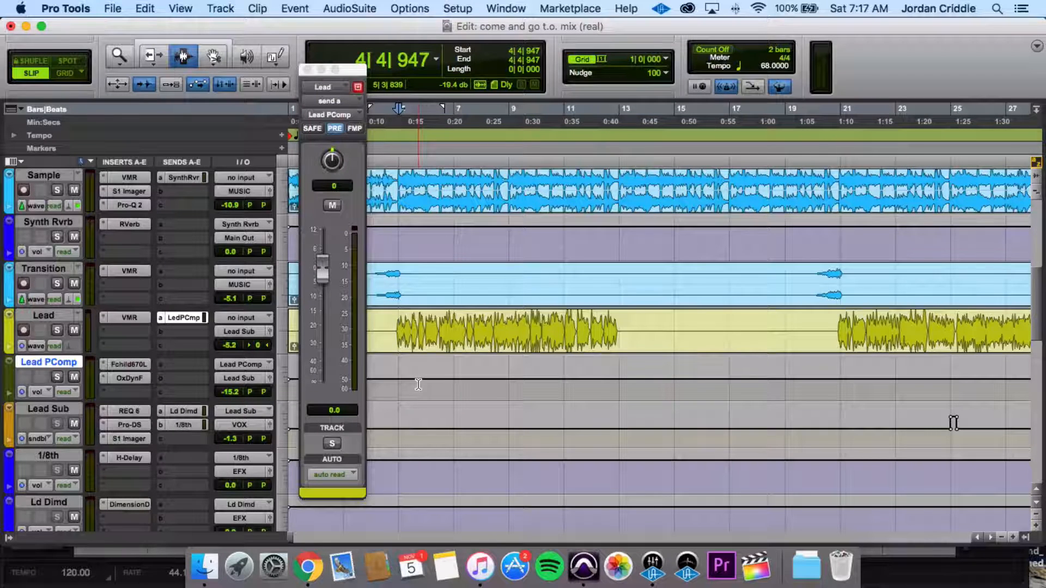
- Play the first Lead vocal section with the complete Lead Sub processing, and stop playback
key("space")
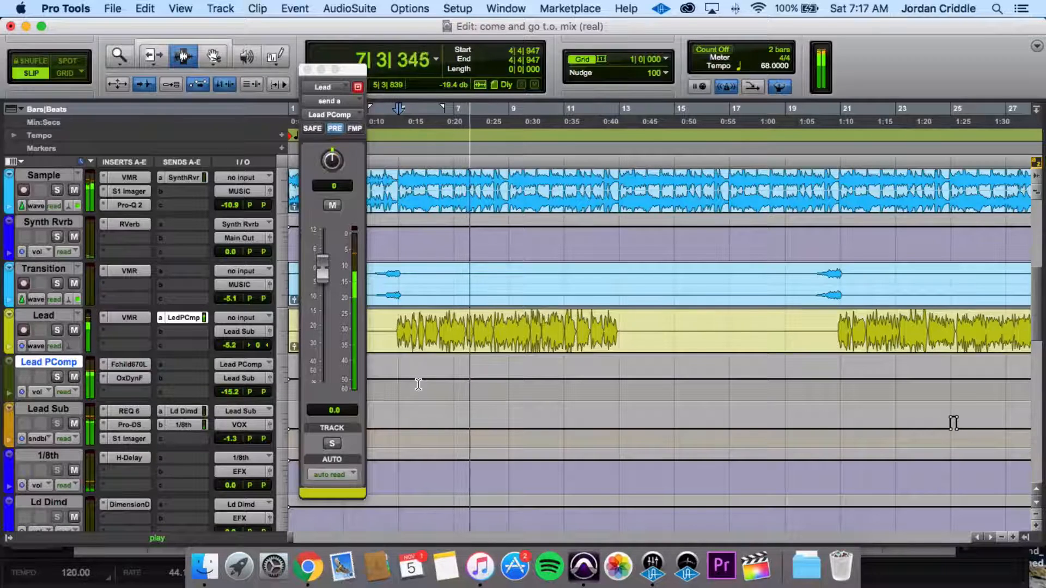
key("space")
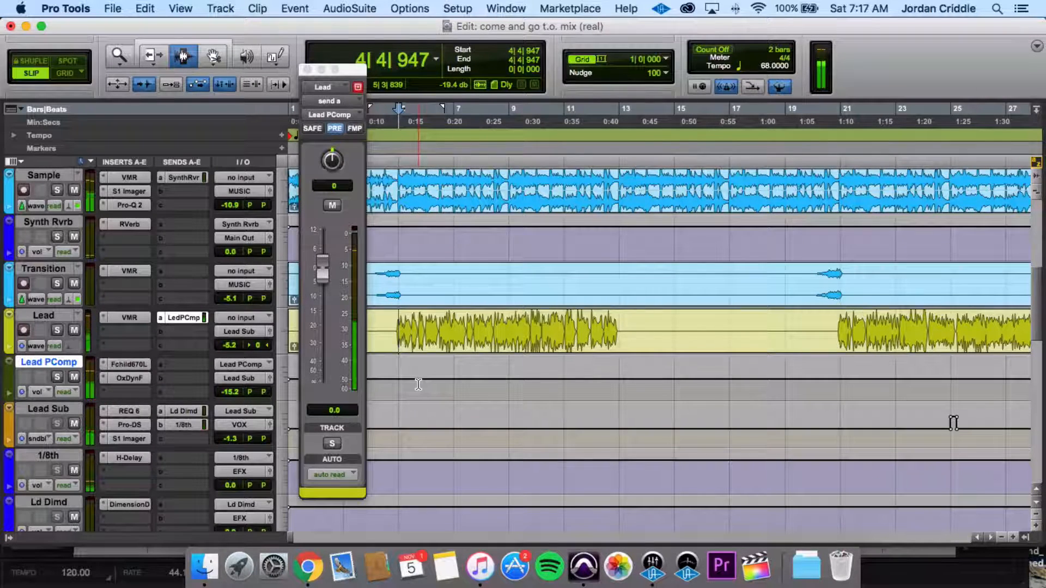